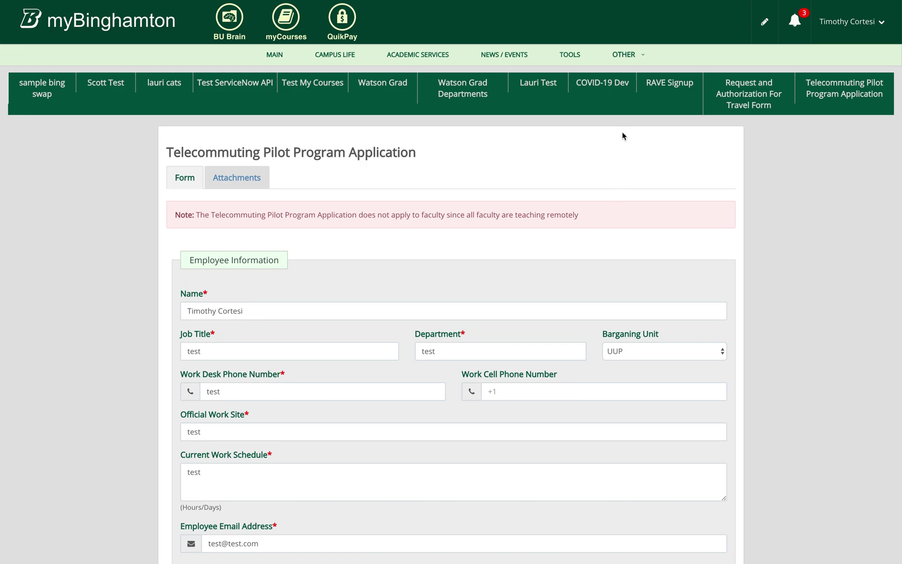
Scroll down through the Telecommuting application form to the laptop question
mouse_move(627, 62)
scroll(639, 315, down, 5)
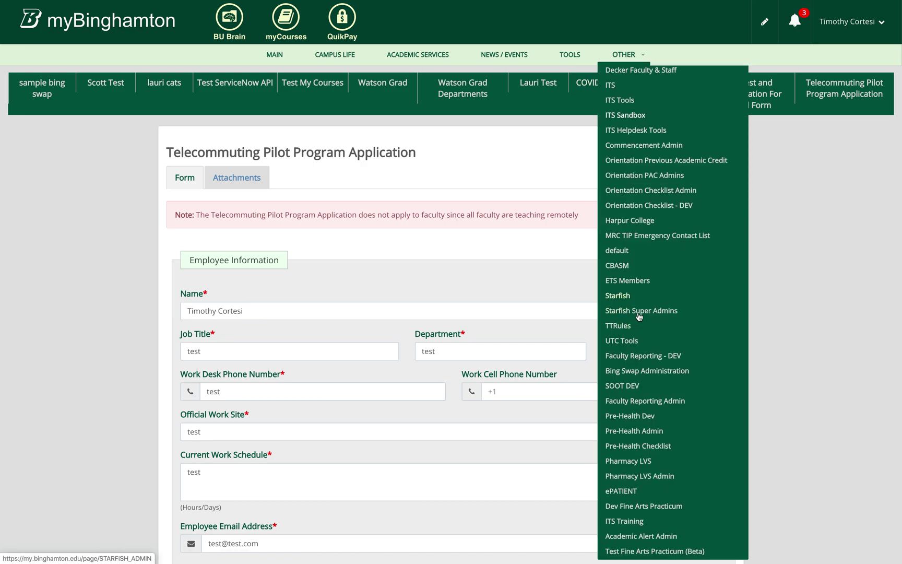
click(639, 316)
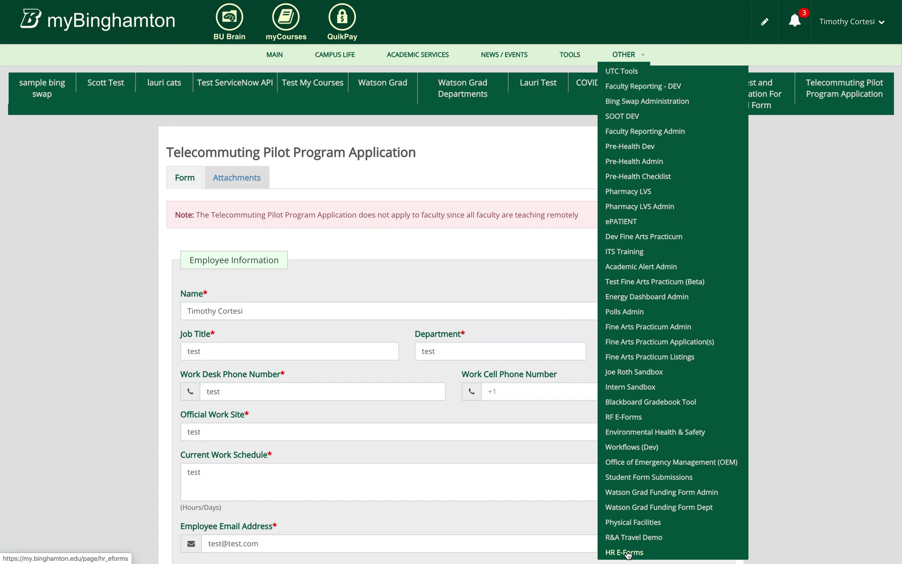
scroll(57, 308, down, 1)
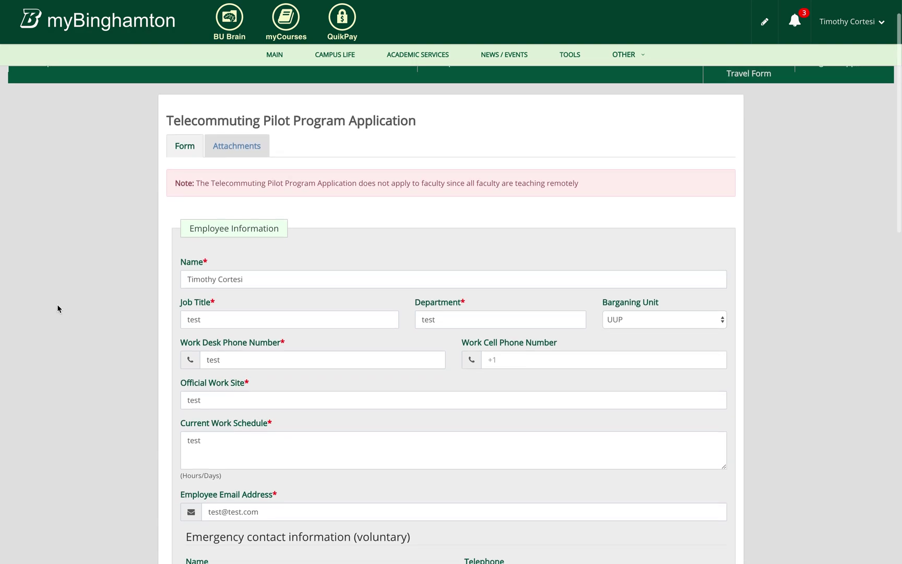
scroll(209, 276, down, 1)
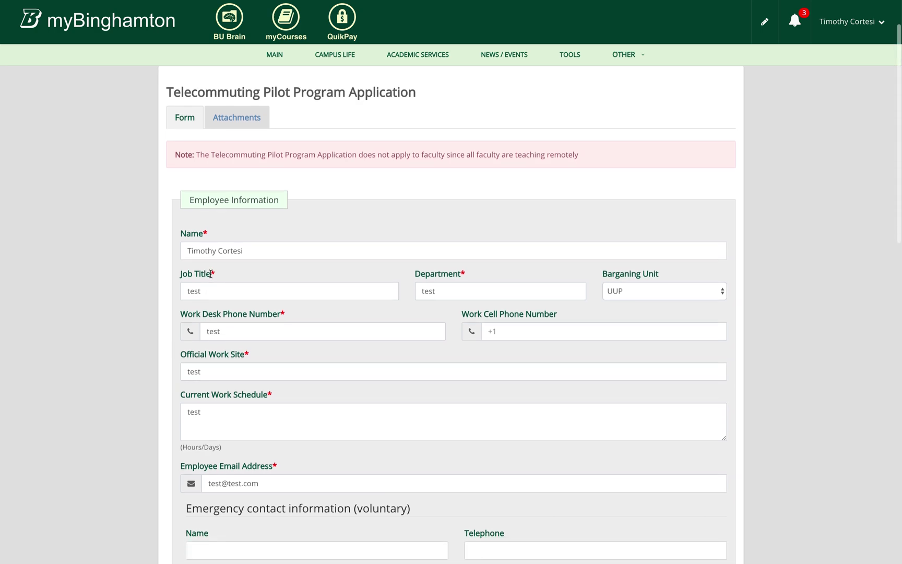
scroll(211, 273, down, 2)
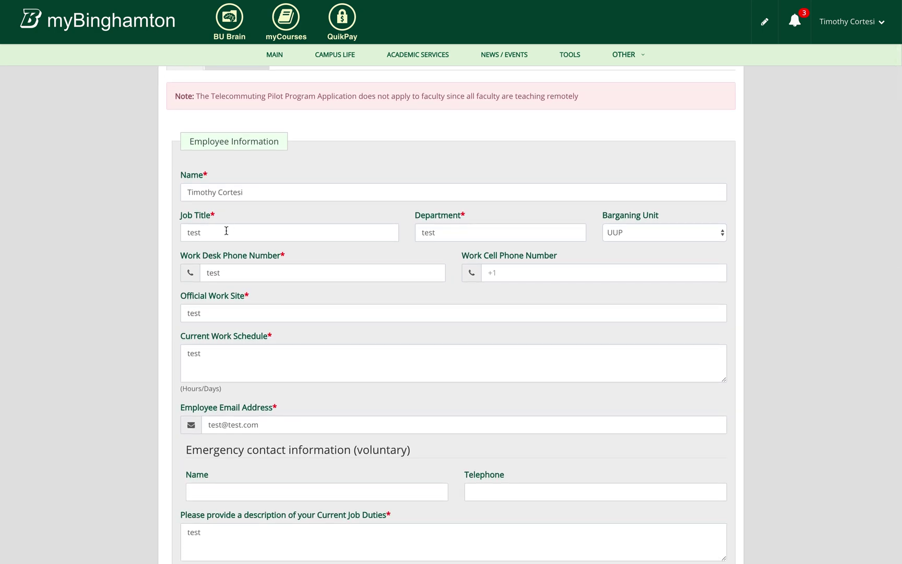
scroll(226, 230, down, 2)
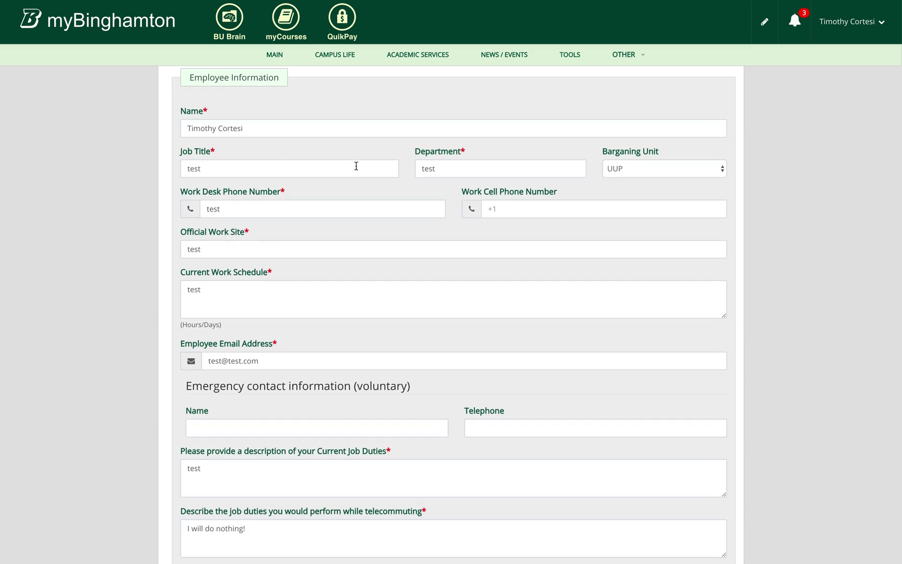
scroll(544, 253, down, 4)
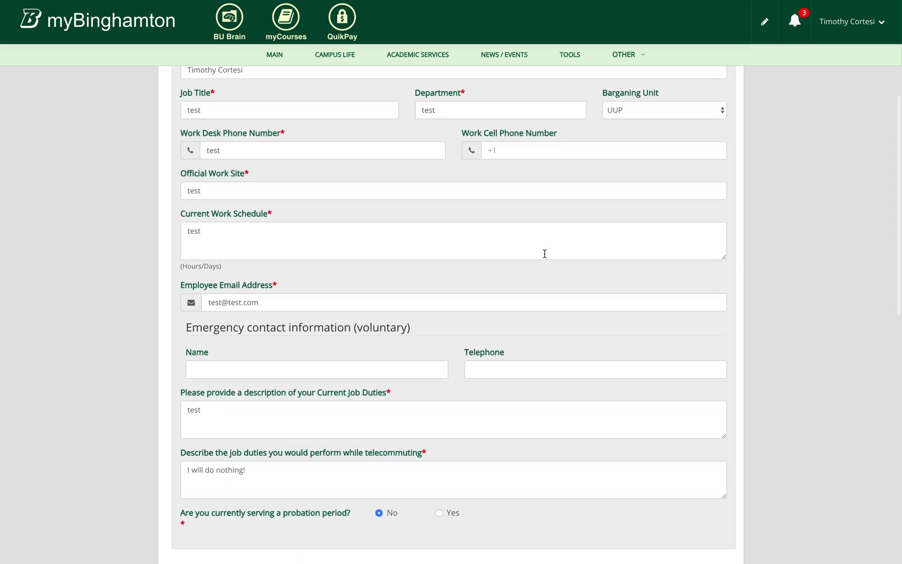
scroll(457, 268, down, 3)
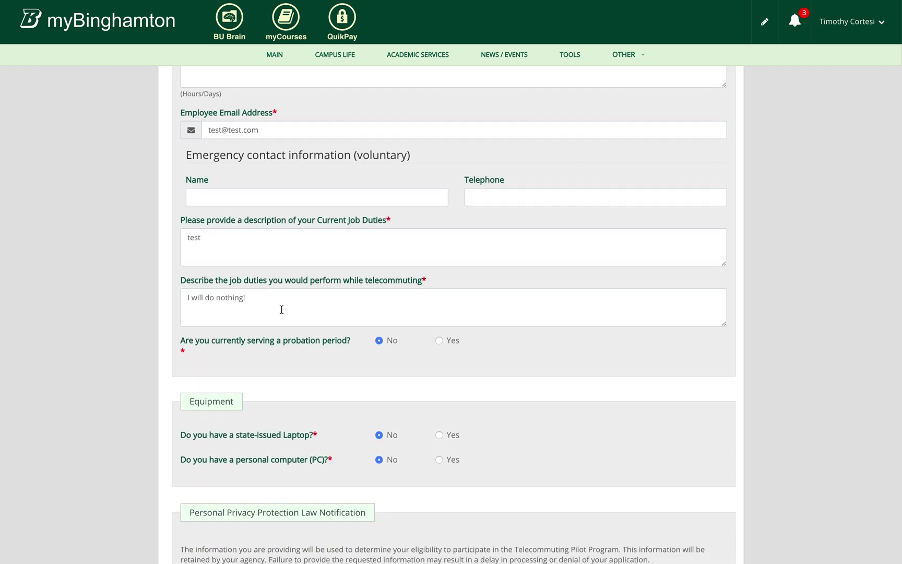
scroll(281, 309, down, 2)
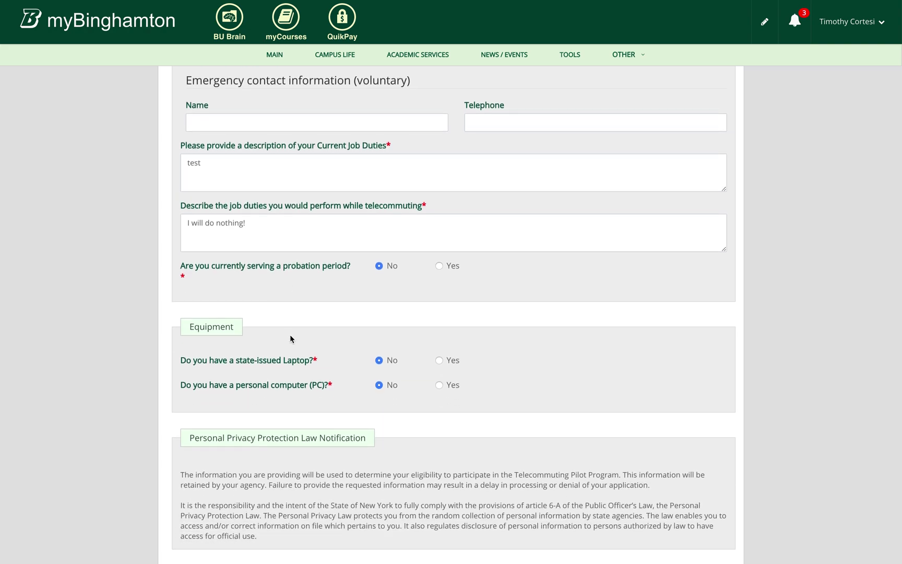
scroll(290, 336, down, 4)
scroll(290, 335, up, 7)
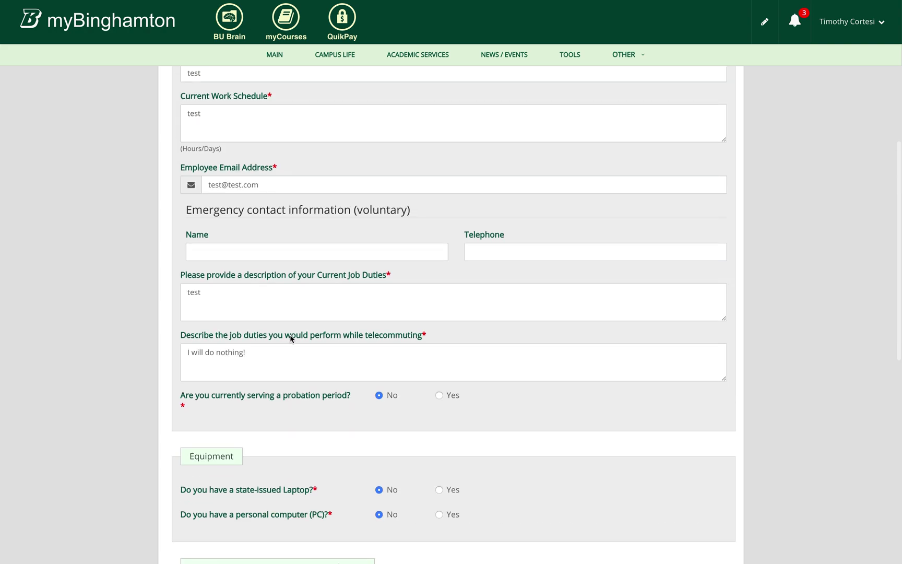
scroll(290, 338, down, 5)
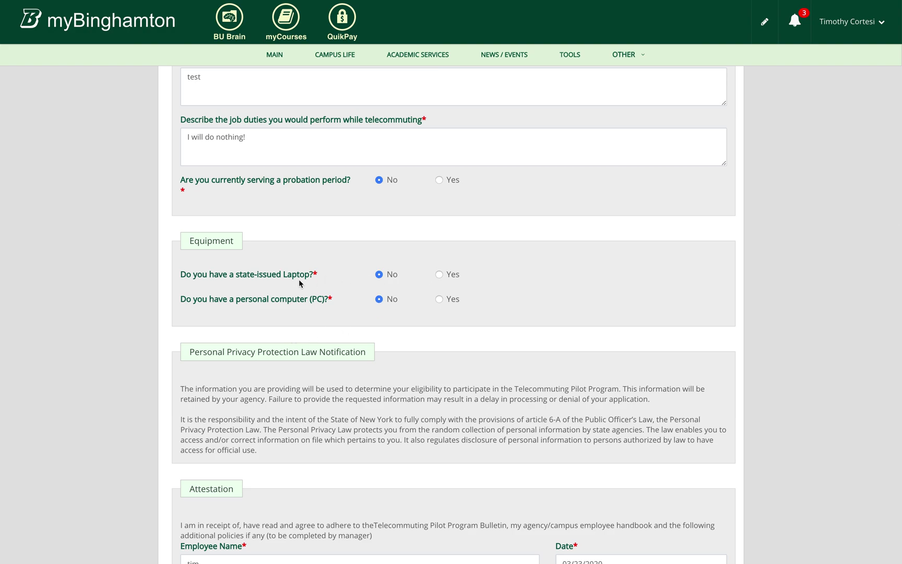
Keep the state-issued laptop answer at No and select the Approval and CC Person entries
click(438, 274)
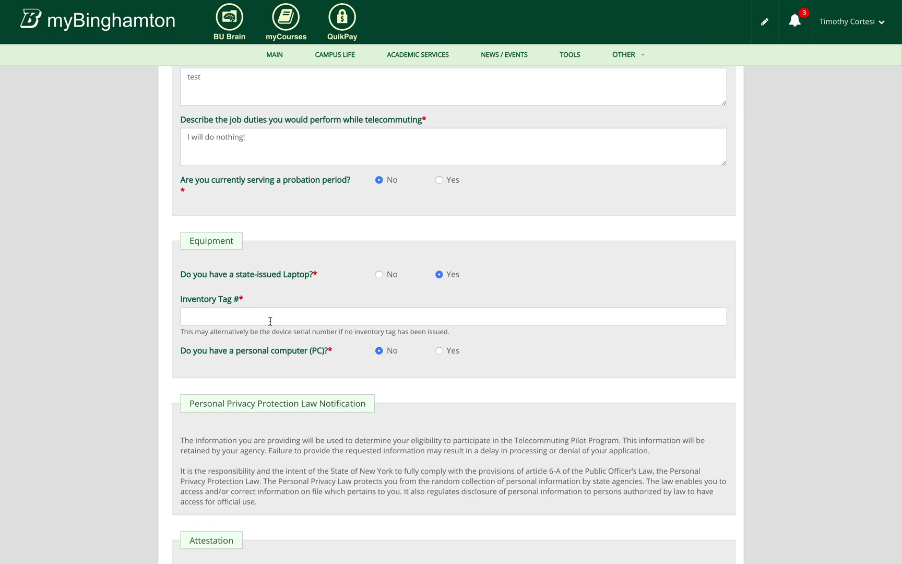
click(379, 275)
scroll(334, 347, down, 6)
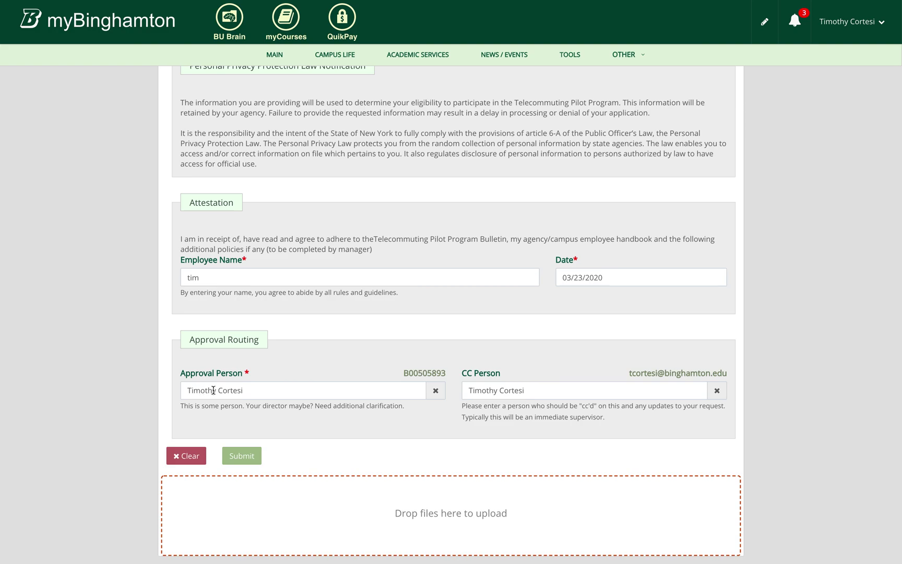
triple_click(213, 390)
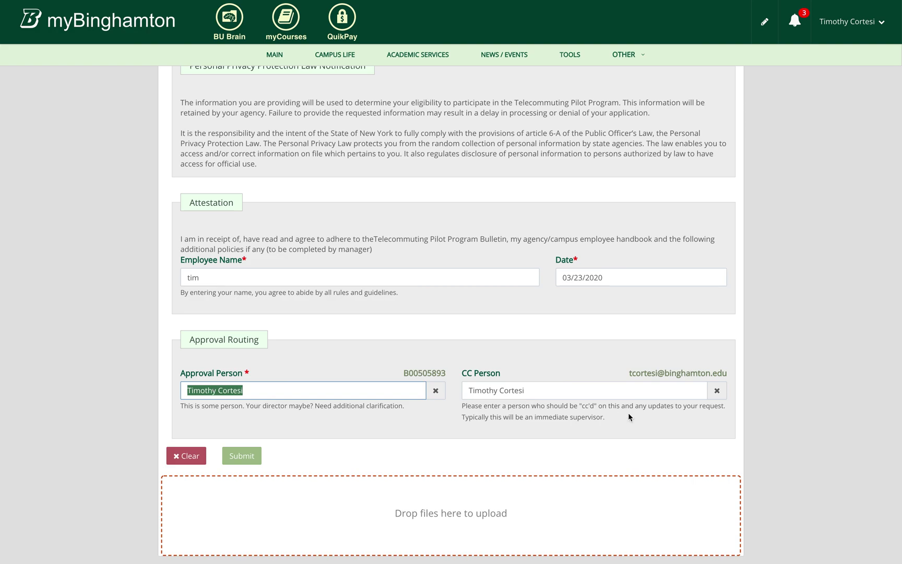
triple_click(575, 392)
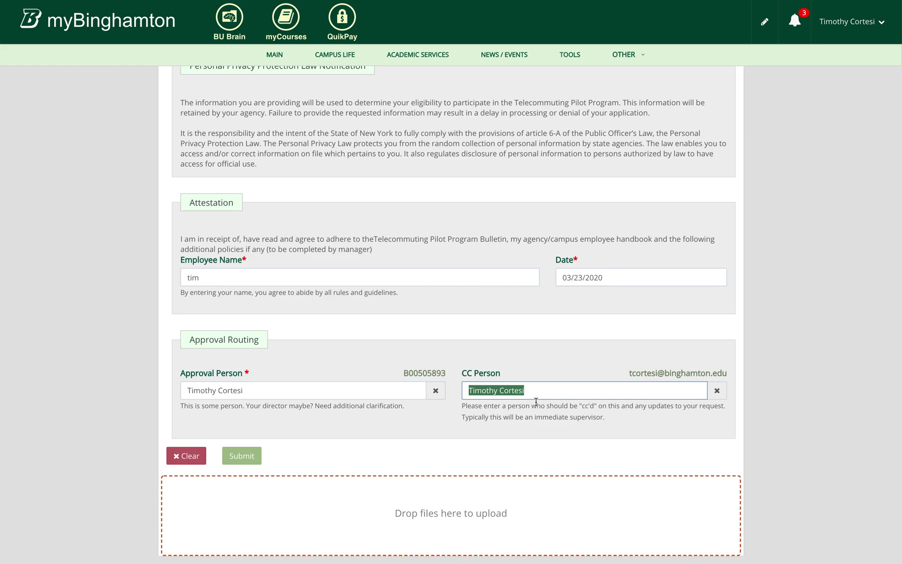
click(480, 364)
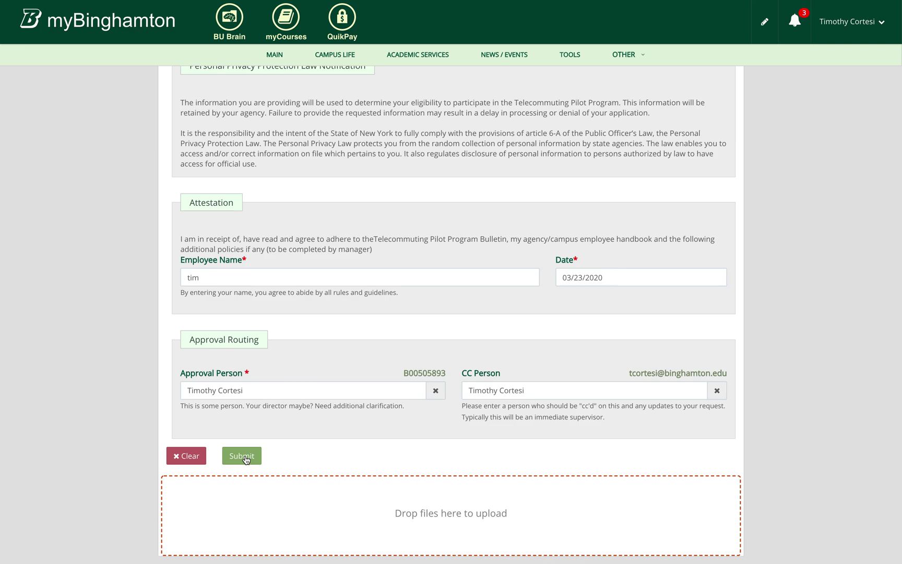
Clear the Approval Person field and try submitting without an approver
triple_click(252, 389)
key(BackSpace)
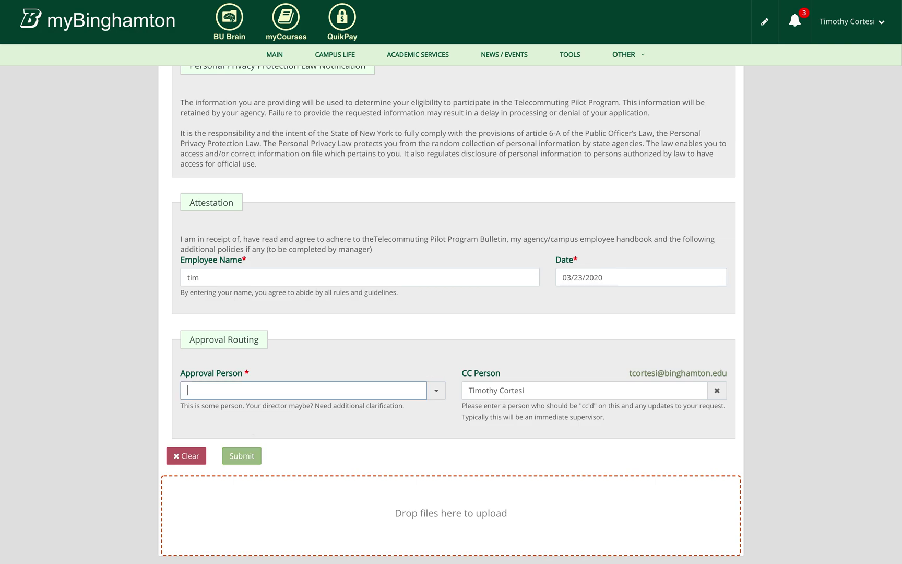
click(123, 393)
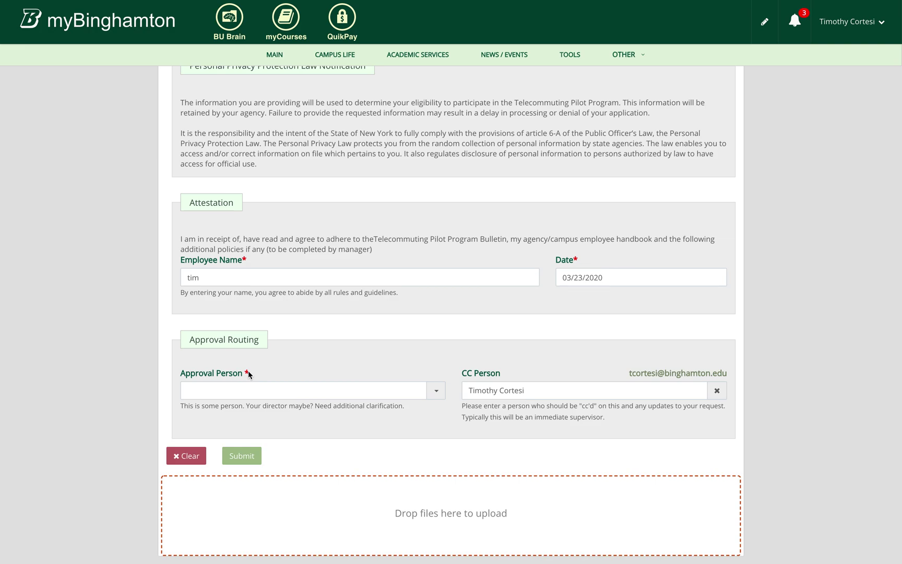
click(243, 455)
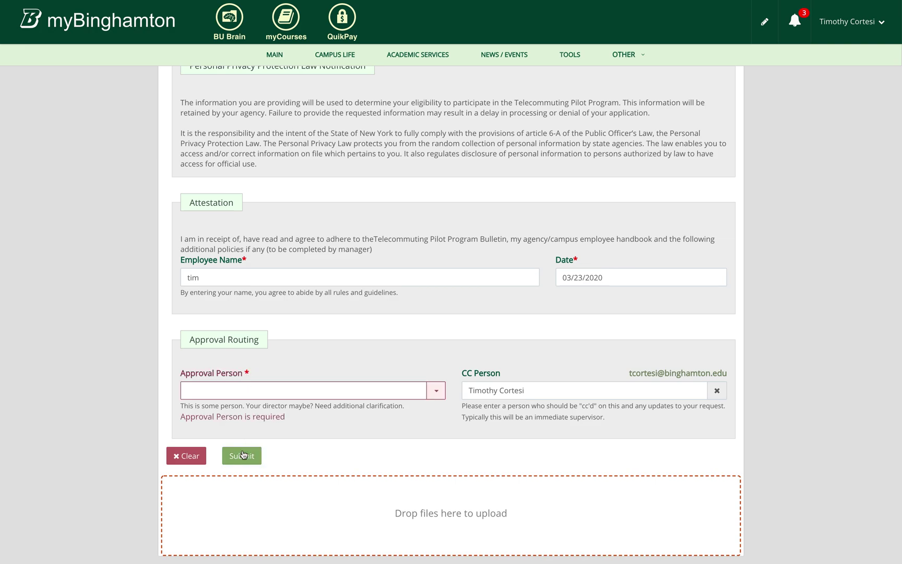
Pick the approver by name from the employee search, skip the attachment, and submit
click(246, 394)
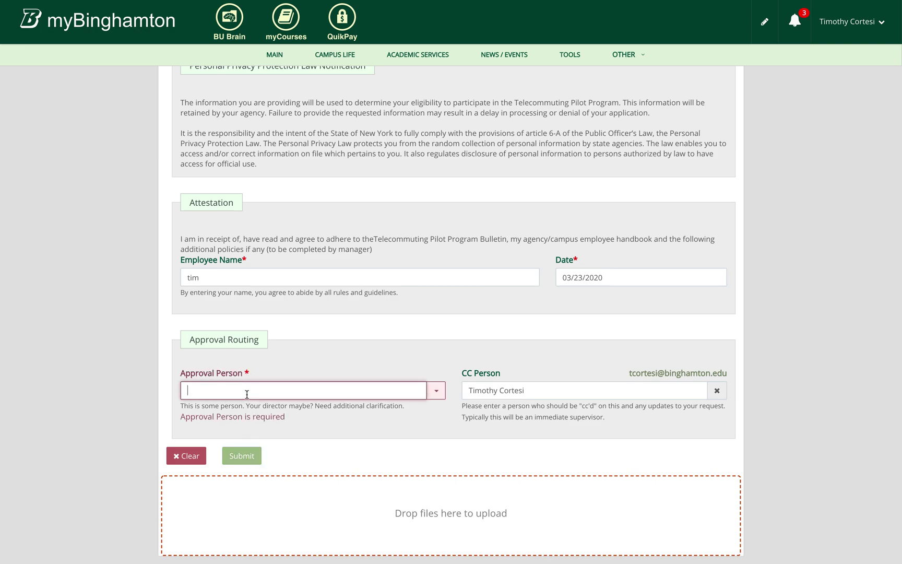
click(245, 412)
click(376, 514)
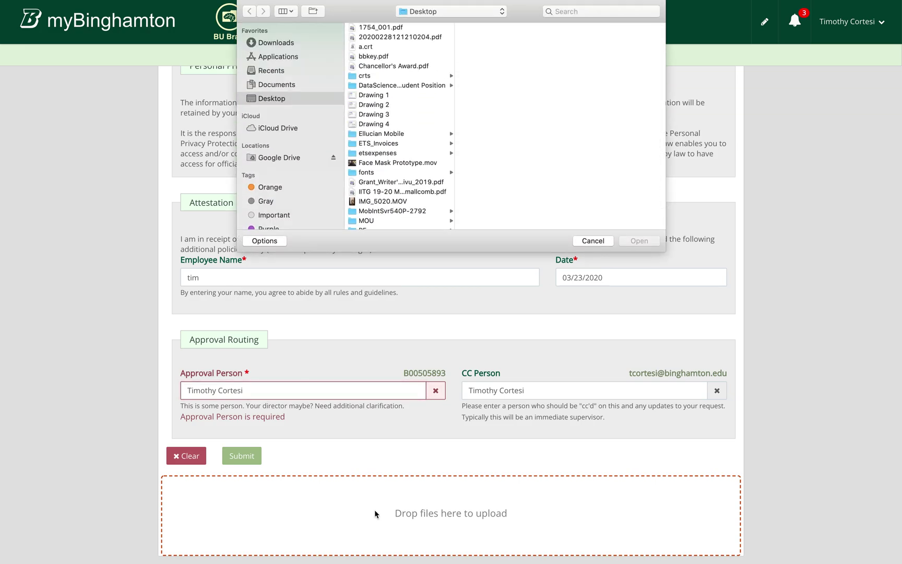
click(593, 240)
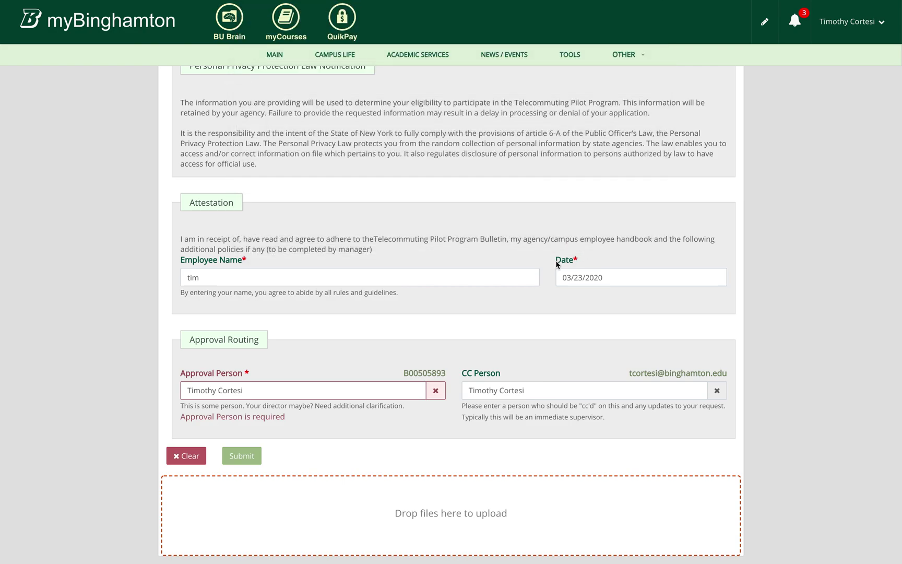
click(236, 457)
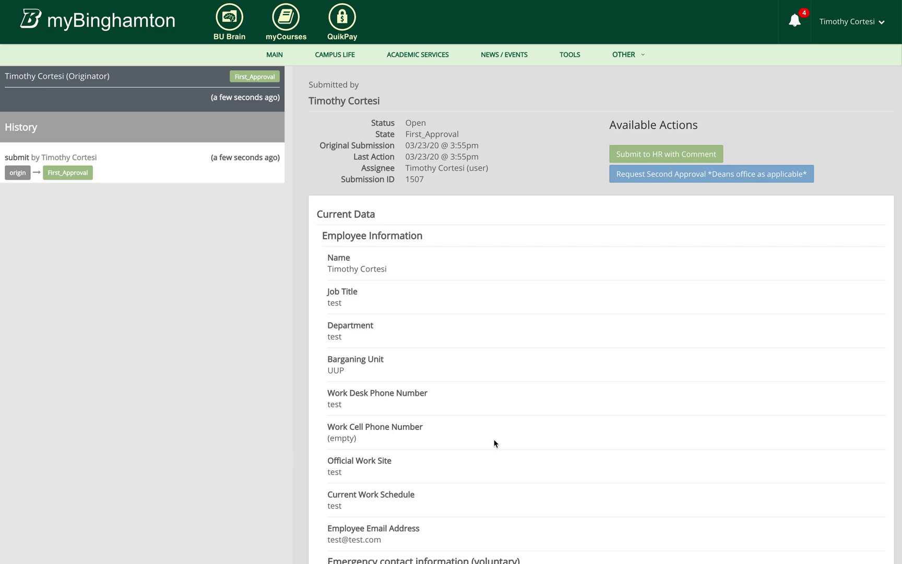
scroll(495, 442, down, 10)
scroll(155, 199, up, 12)
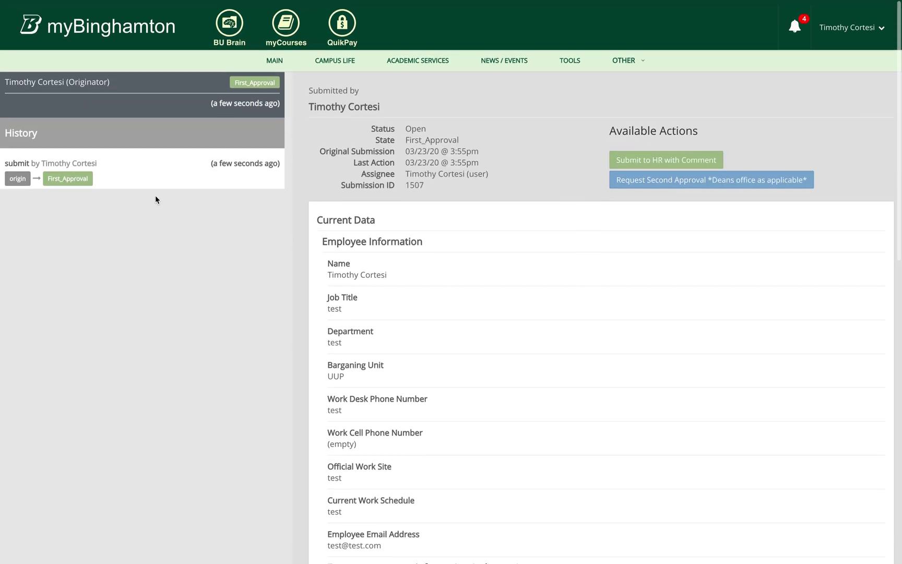
click(141, 177)
scroll(439, 368, down, 7)
scroll(439, 368, down, 6)
scroll(439, 365, up, 13)
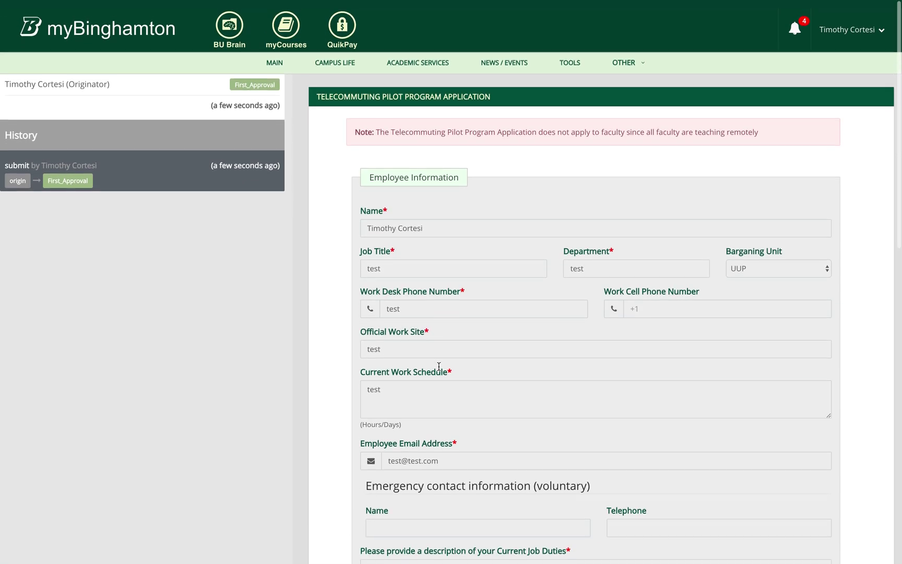
click(166, 101)
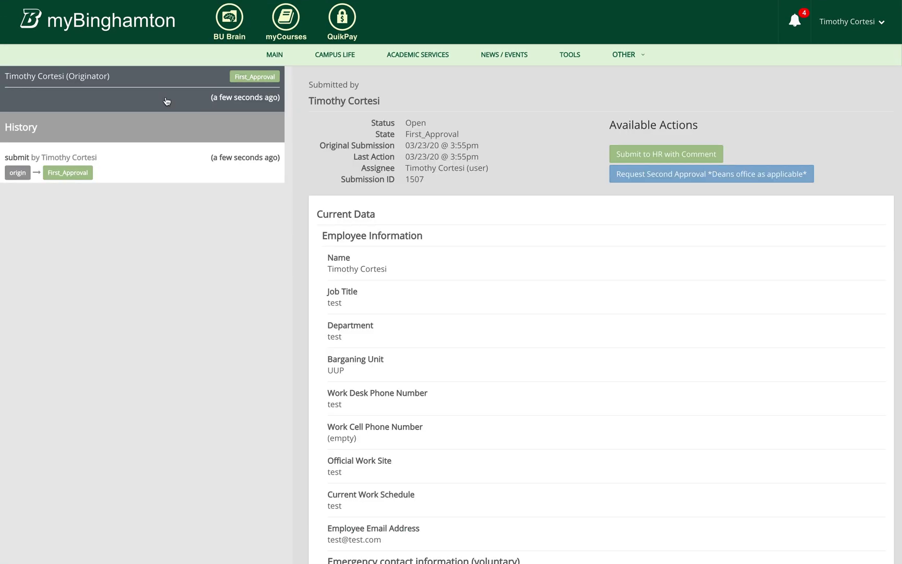
click(619, 175)
click(641, 160)
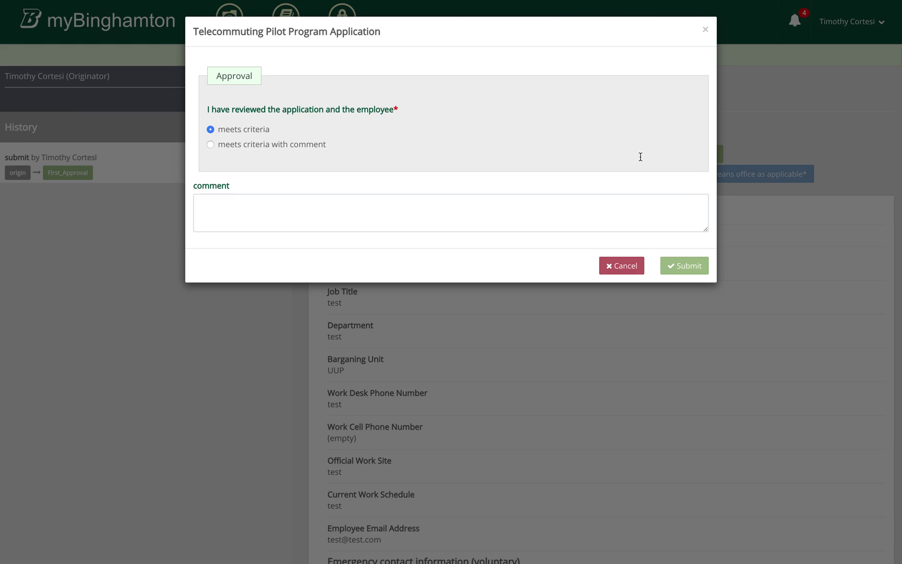
click(239, 145)
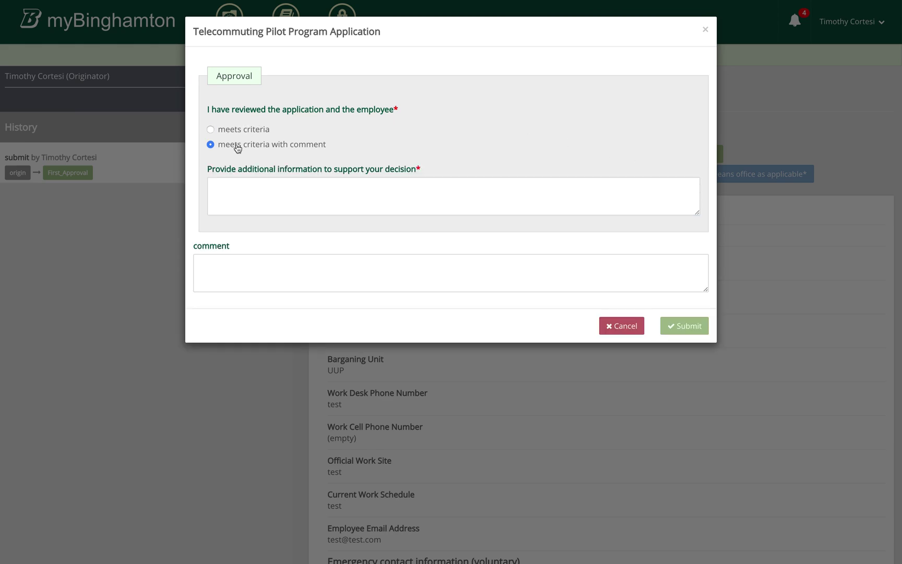
click(263, 195)
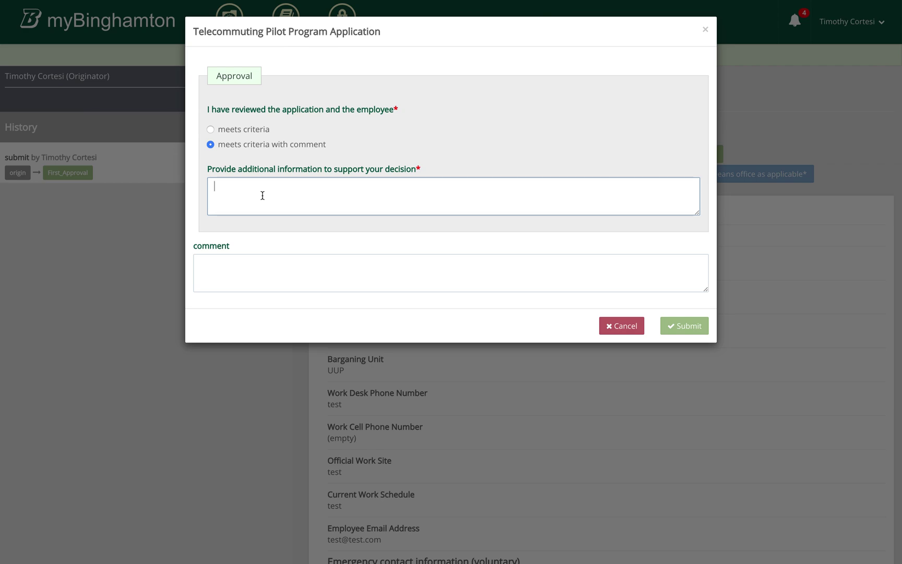
text(lkhkj)
click(610, 322)
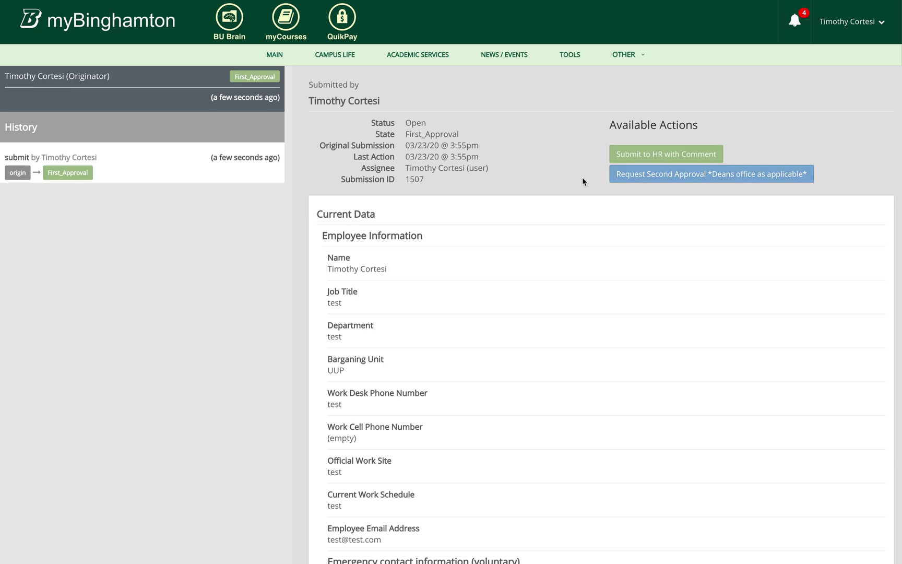
Request second approval as meets criteria with comment 'here is a comment'
click(630, 180)
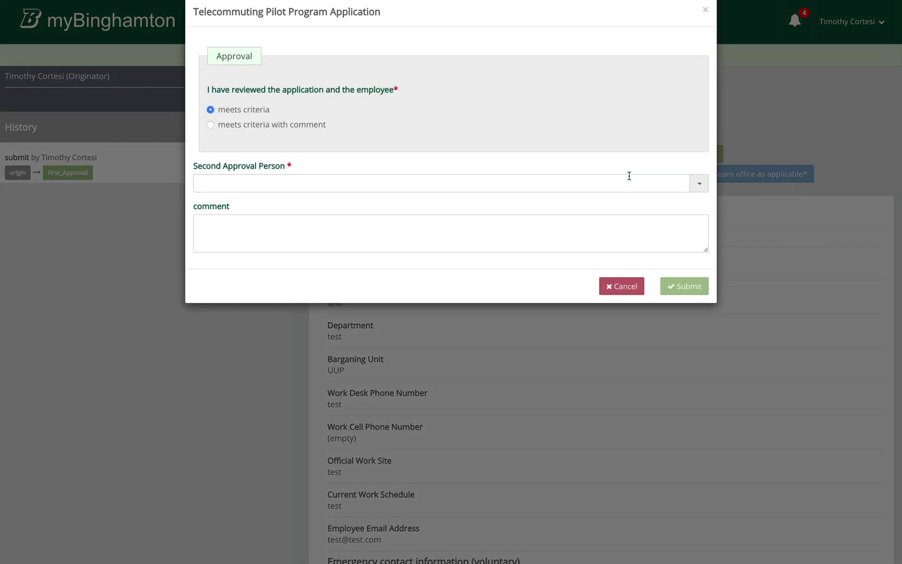
click(313, 146)
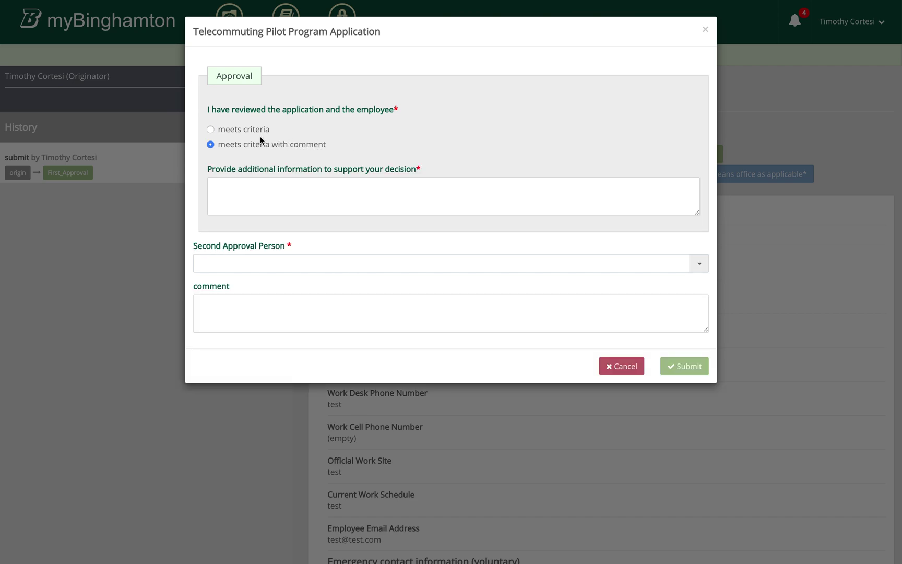
click(288, 199)
text(here is a comment)
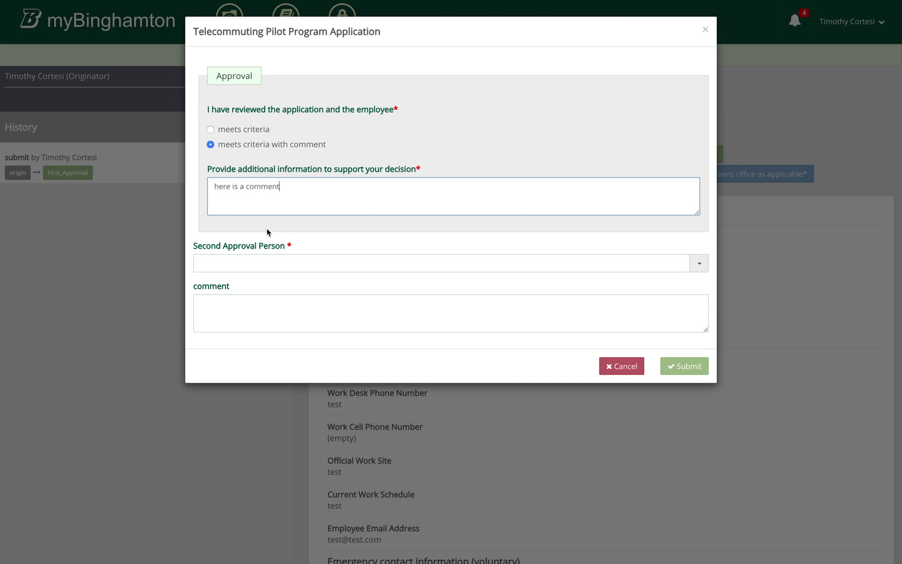
Choose the second approver by name from the search and submit the request
click(253, 264)
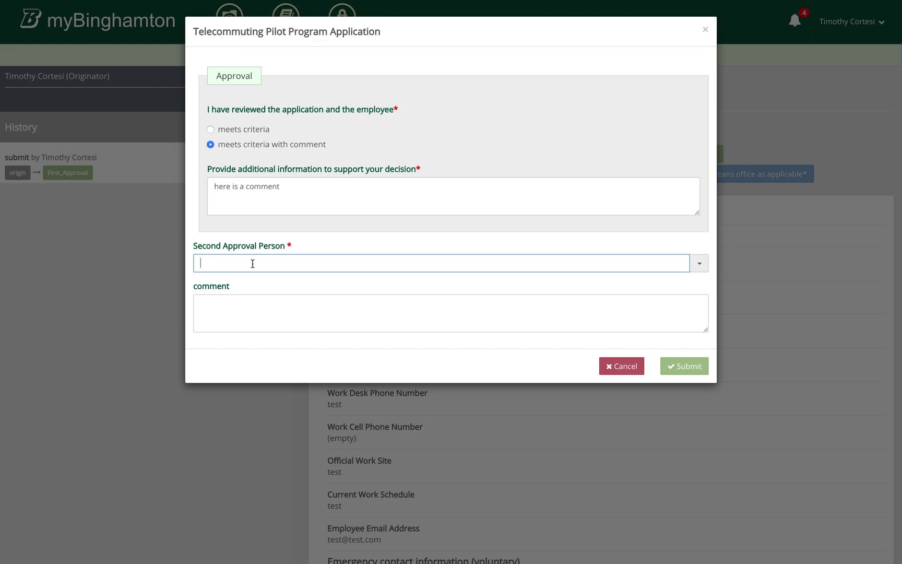
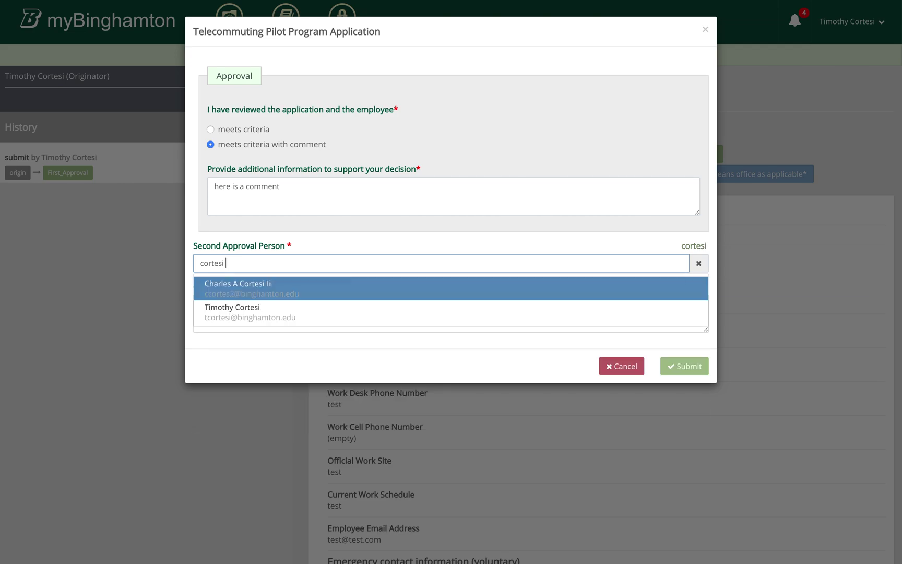
click(240, 290)
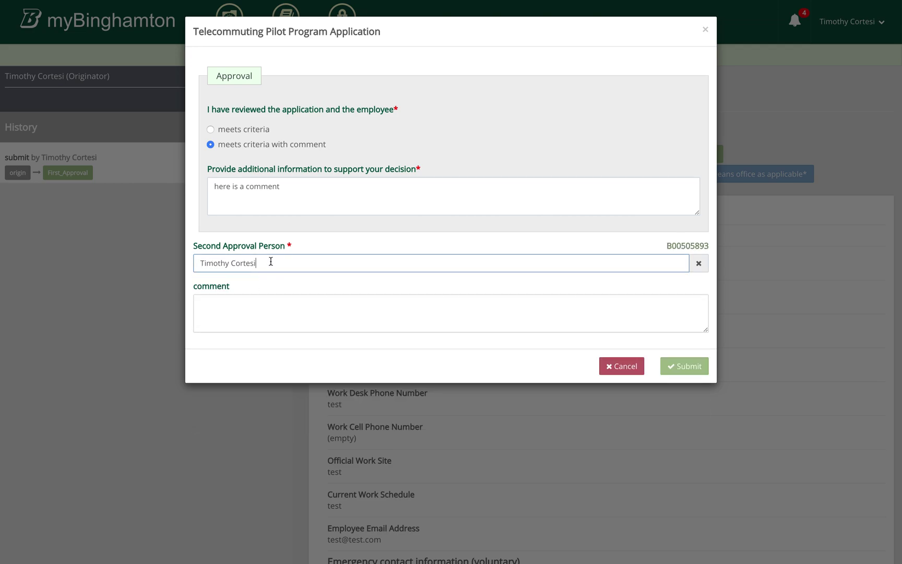
click(685, 367)
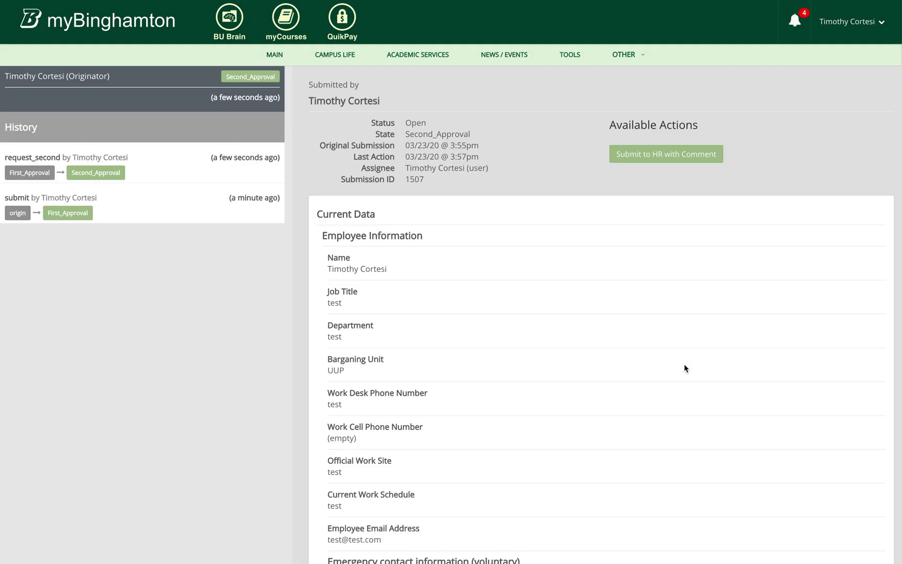
double_click(437, 133)
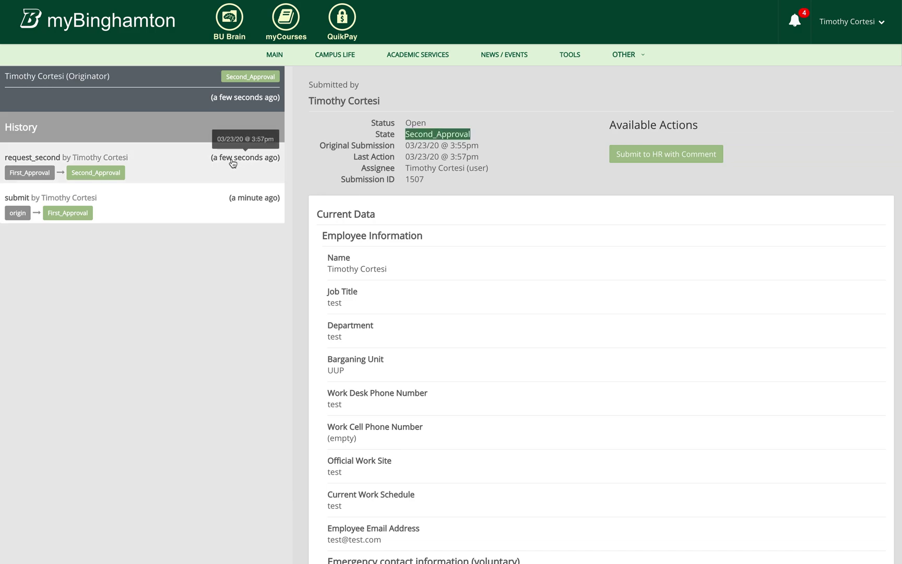
click(235, 160)
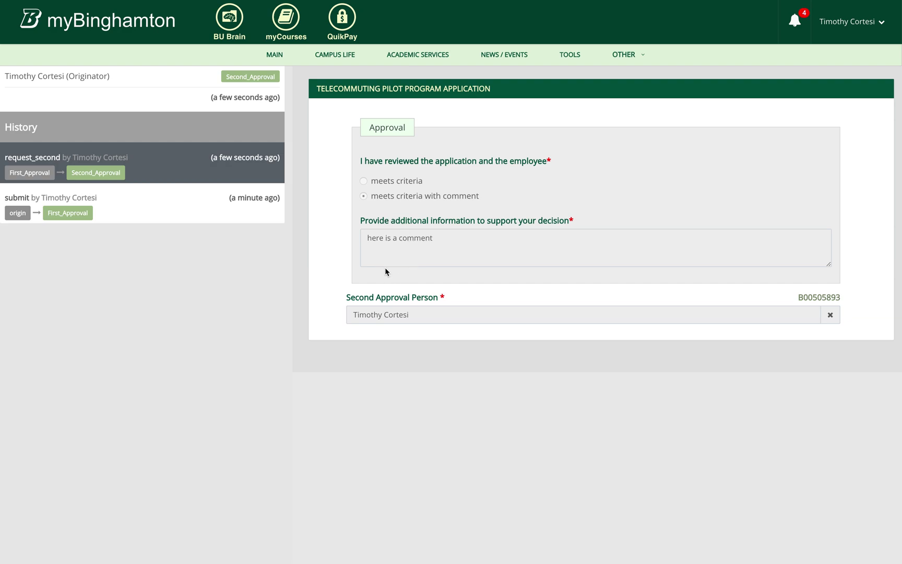
click(209, 204)
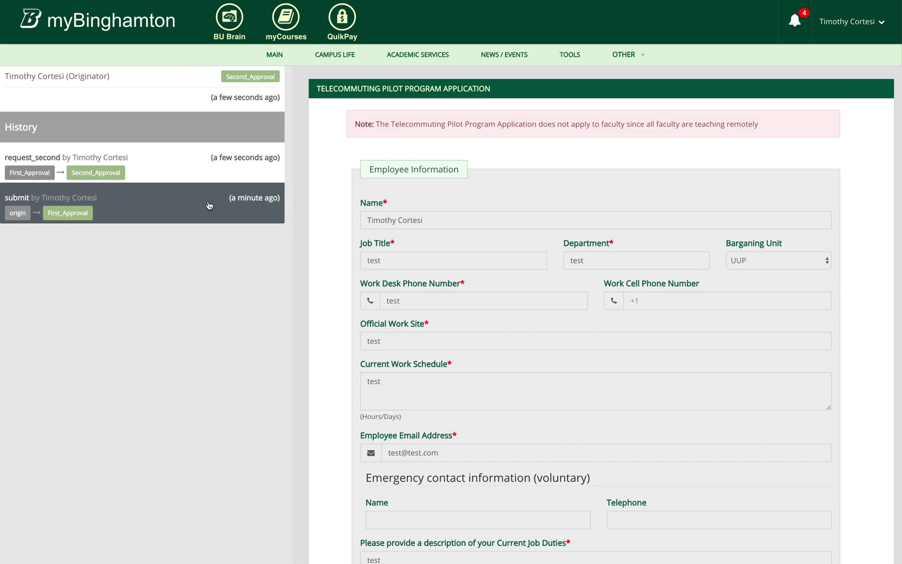
click(196, 174)
click(169, 106)
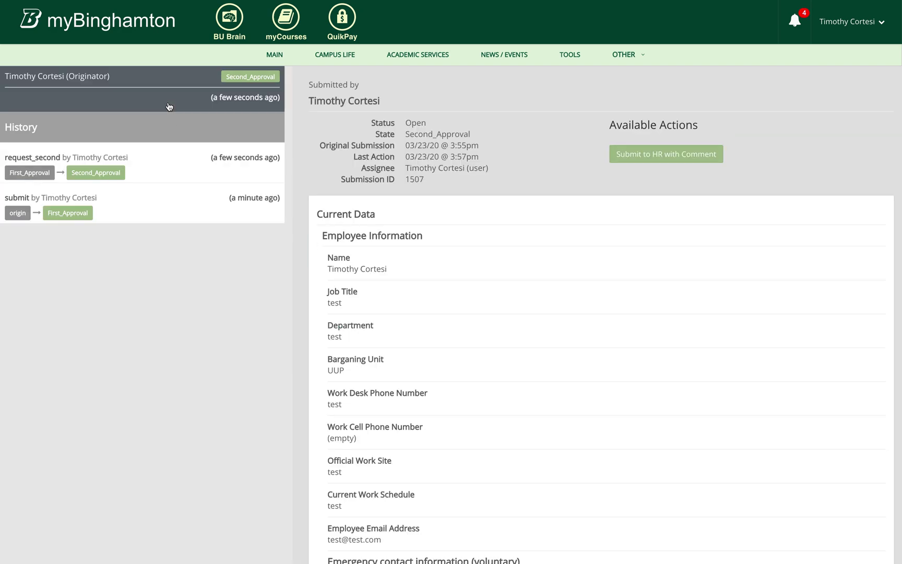
Submit the second approval to HR with plain meets criteria selected
click(649, 159)
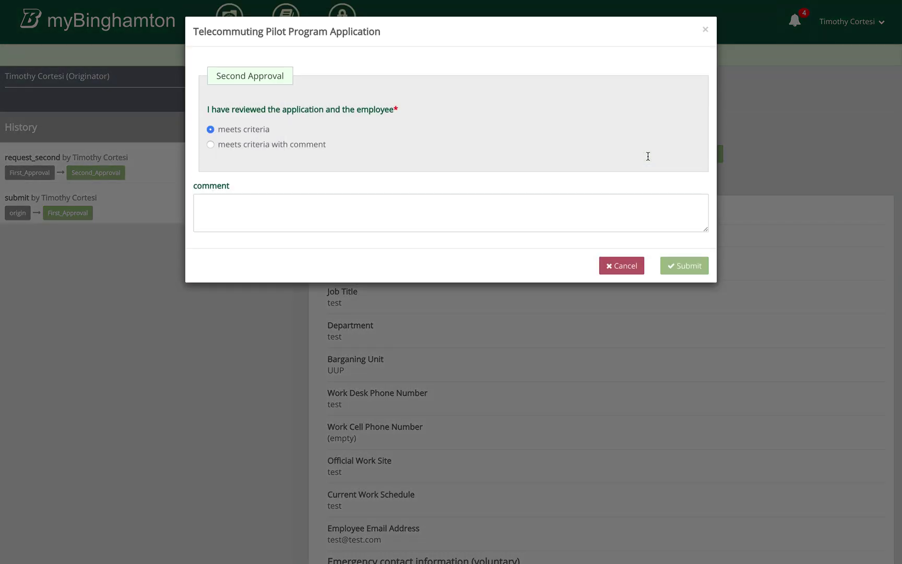
click(288, 146)
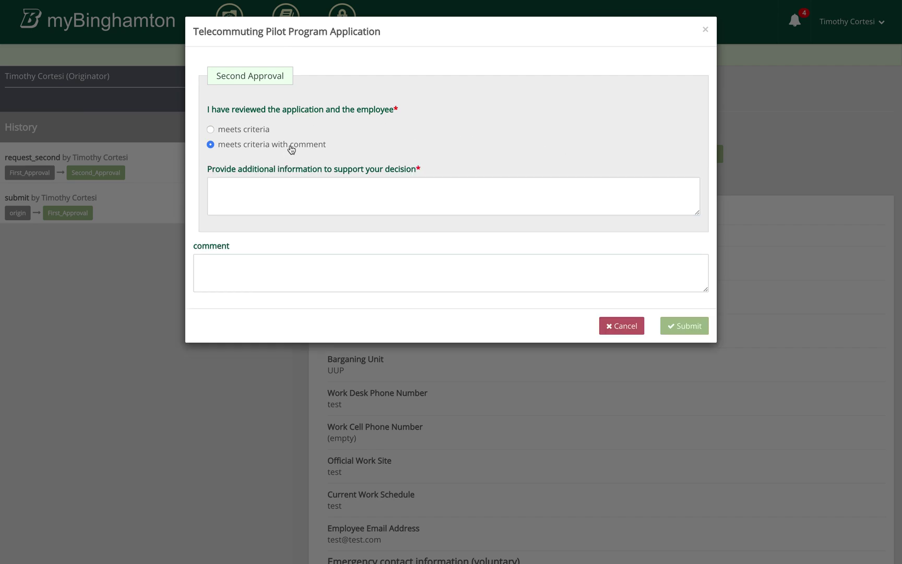
click(234, 129)
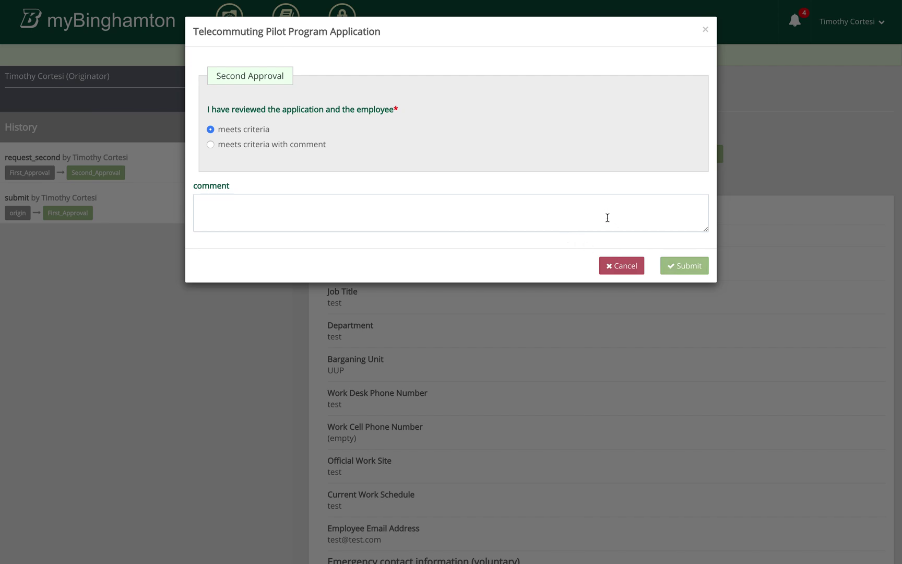
click(685, 271)
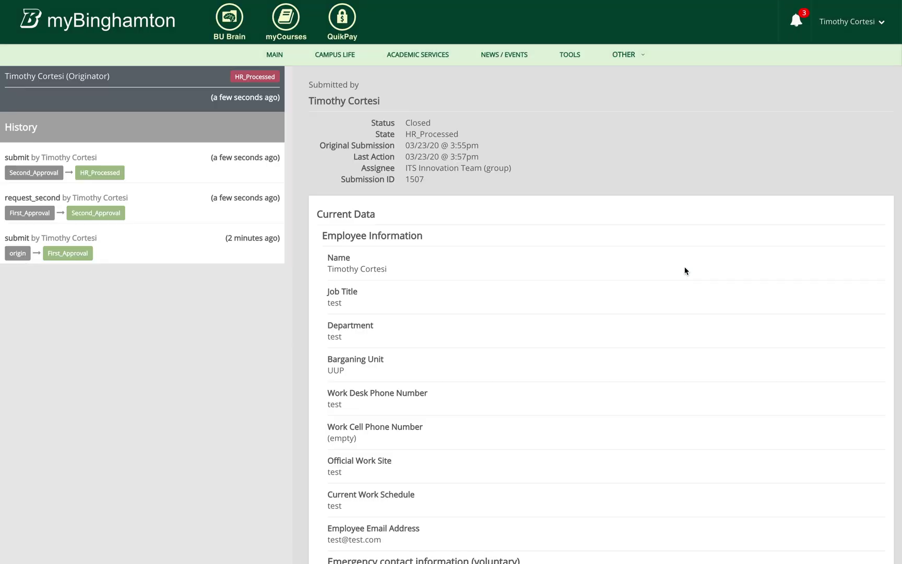
double_click(439, 135)
double_click(420, 122)
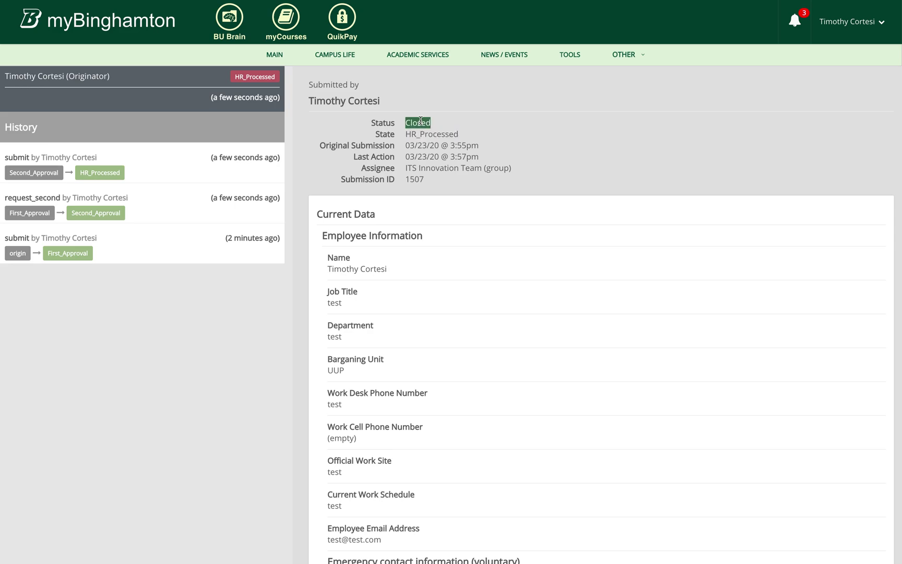